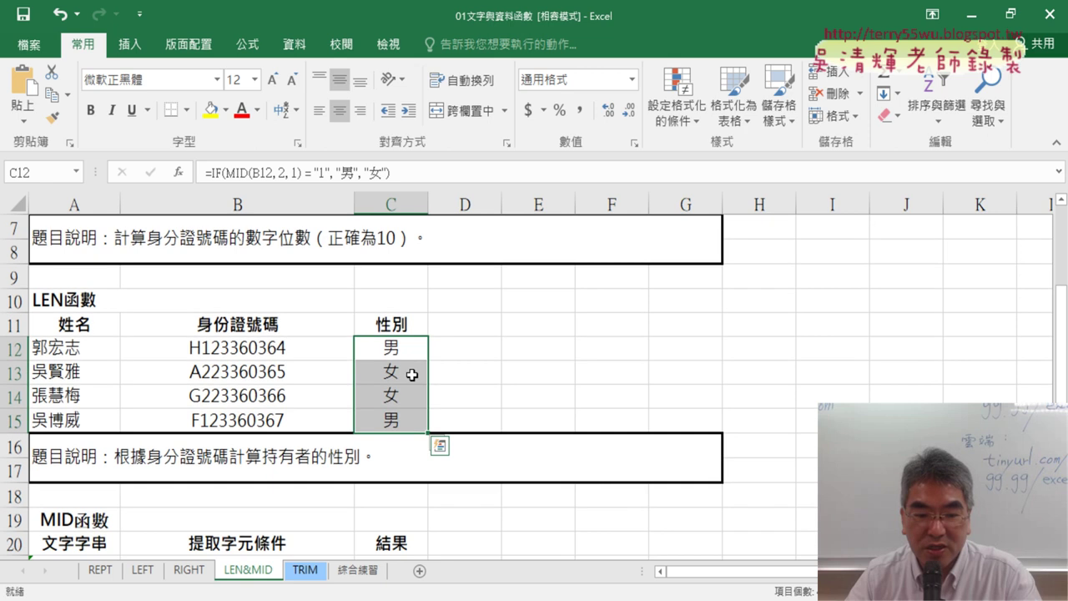
Step: Open the LEFT sheet and check the customer name in A10 and the gender 男 in B10
{"action": "left_click", "coordinate": [142, 574]}
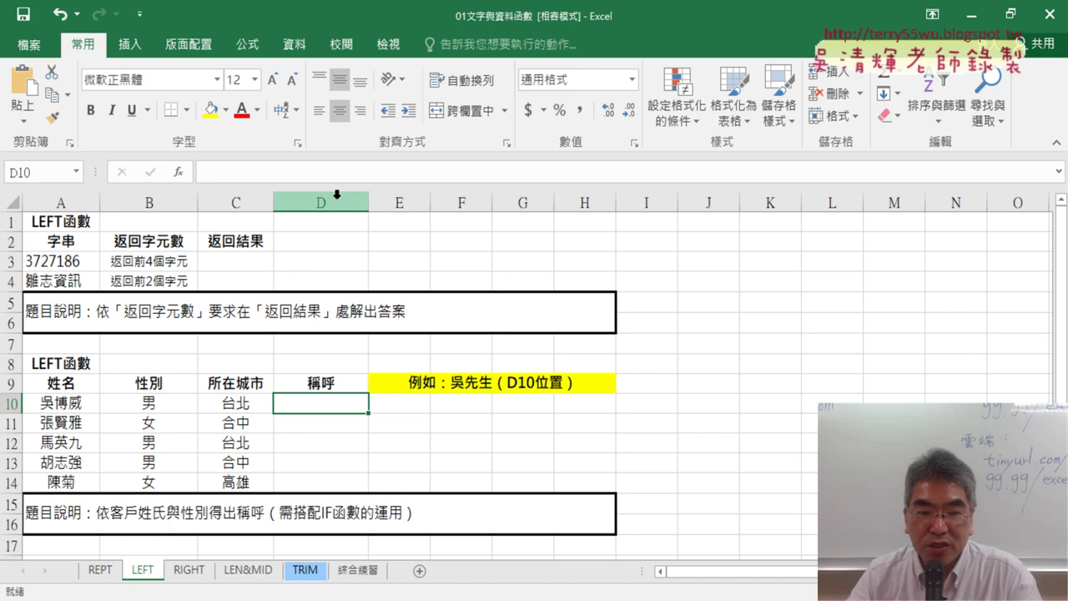
{"action": "left_click", "coordinate": [70, 404]}
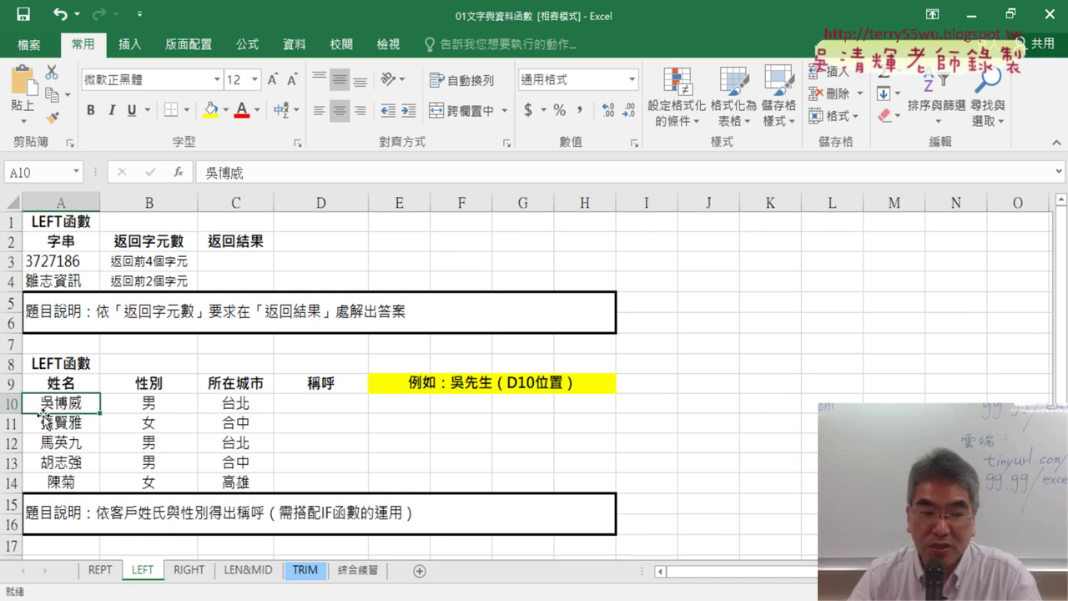
{"action": "left_click", "coordinate": [169, 408]}
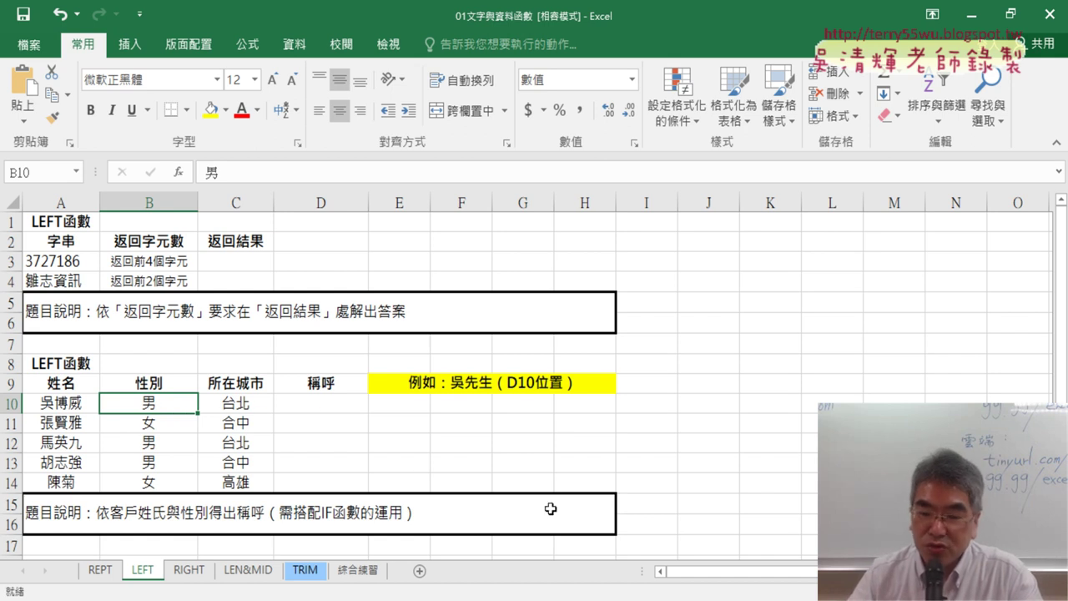
Step: In Google Docs, find and highlight the 請幫我撰寫EXCEL公式 question, then restore the browser window
{"action": "left_click", "coordinate": [592, 551]}
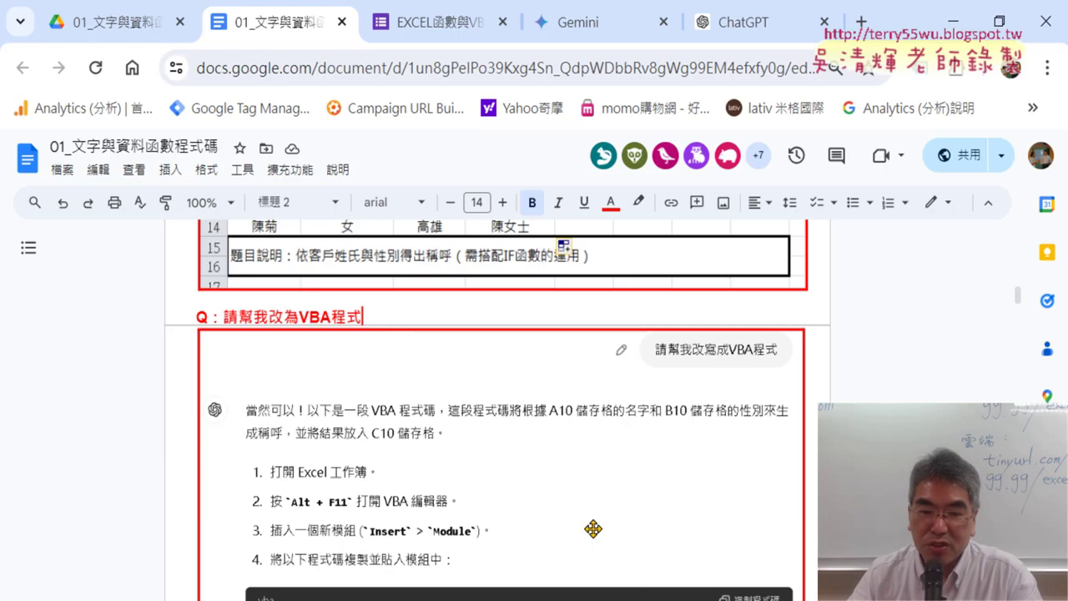
{"action": "scroll", "coordinate": [513, 379], "scroll_direction": "up", "scroll_amount": 5}
{"action": "scroll", "coordinate": [514, 380], "scroll_direction": "up", "scroll_amount": 2}
{"action": "scroll", "coordinate": [513, 380], "scroll_direction": "up", "scroll_amount": 2}
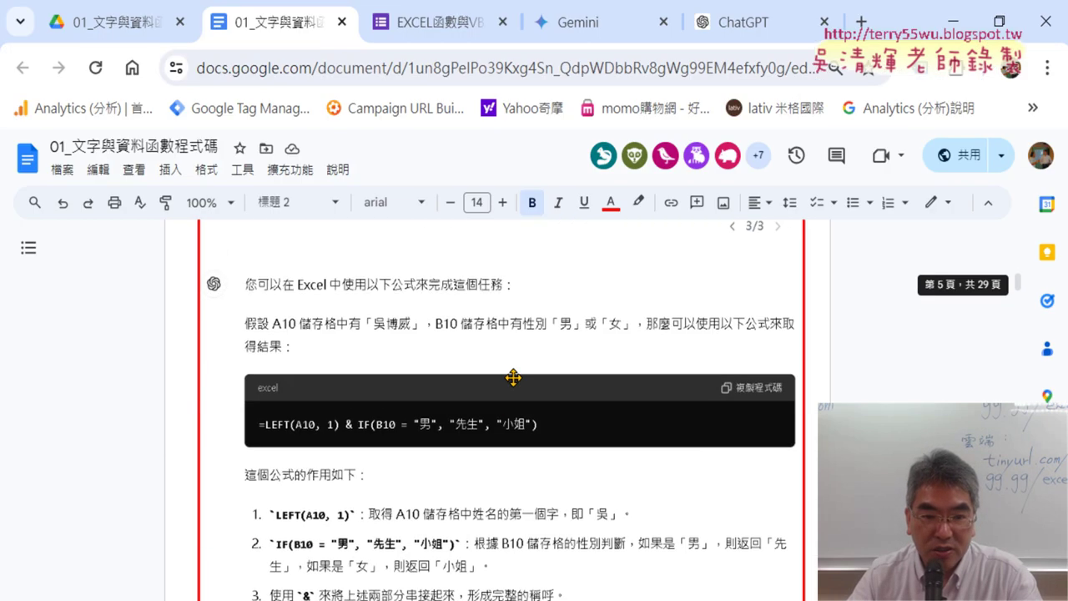
{"action": "scroll", "coordinate": [513, 380], "scroll_direction": "up", "scroll_amount": 2}
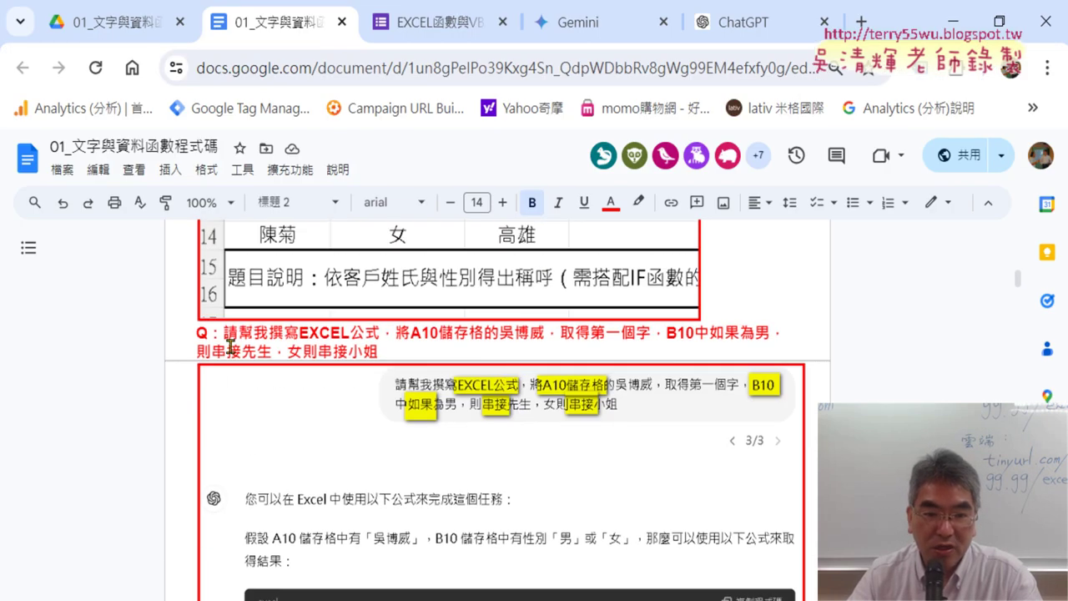
{"action": "left_click_drag", "start_coordinate": [225, 332], "coordinate": [380, 332]}
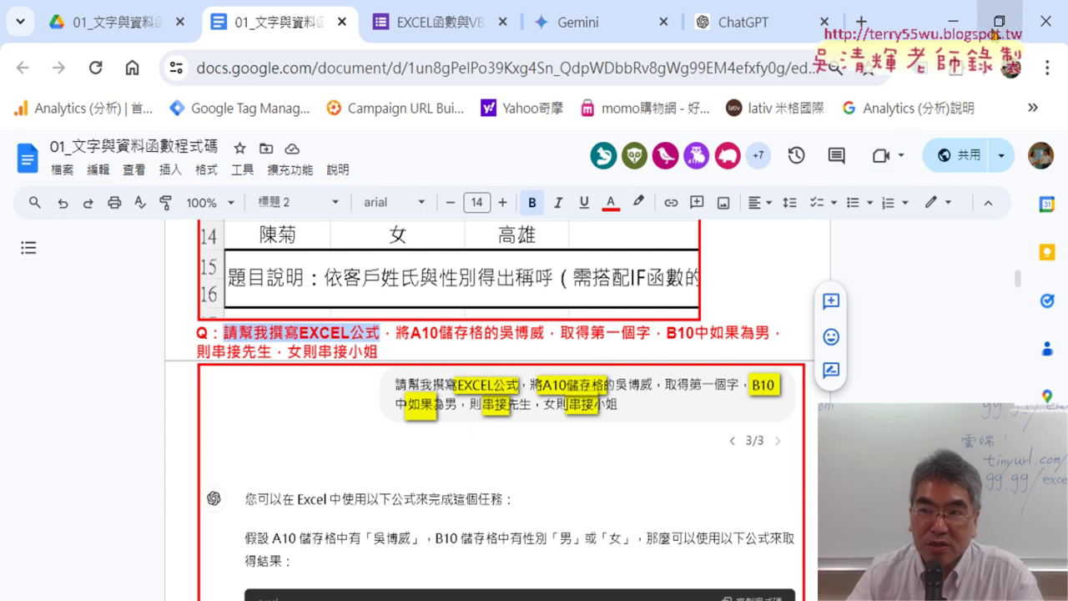
{"action": "left_click", "coordinate": [995, 25]}
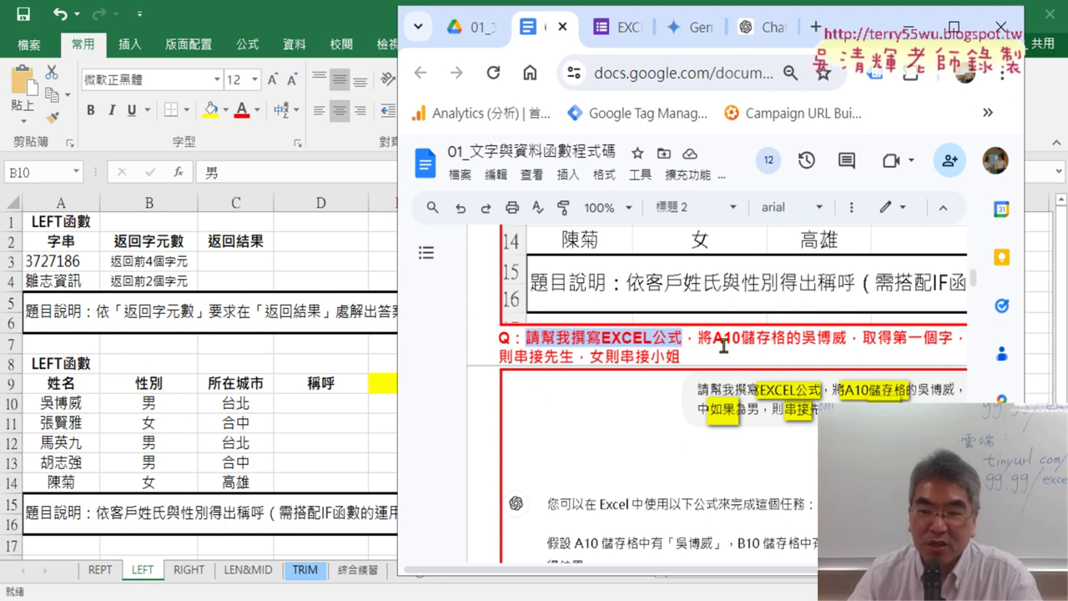
{"action": "left_click_drag", "start_coordinate": [711, 338], "coordinate": [741, 338]}
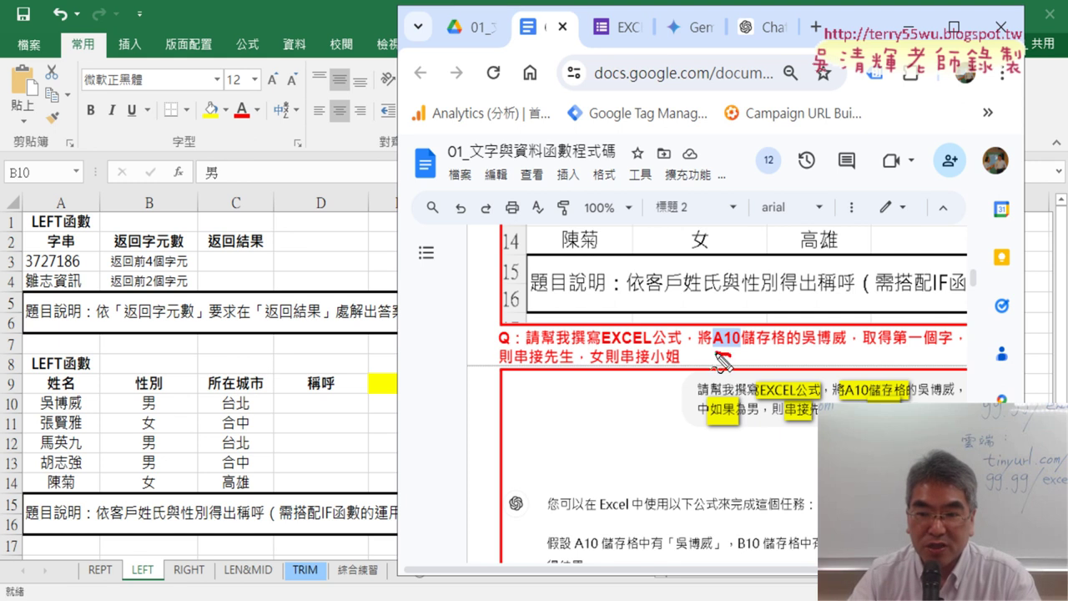
{"action": "mouse_move", "coordinate": [715, 354]}
{"action": "left_mouse_down"}
{"action": "mouse_move", "coordinate": [125, 349]}
{"action": "mouse_move", "coordinate": [75, 360]}
{"action": "left_mouse_up"}
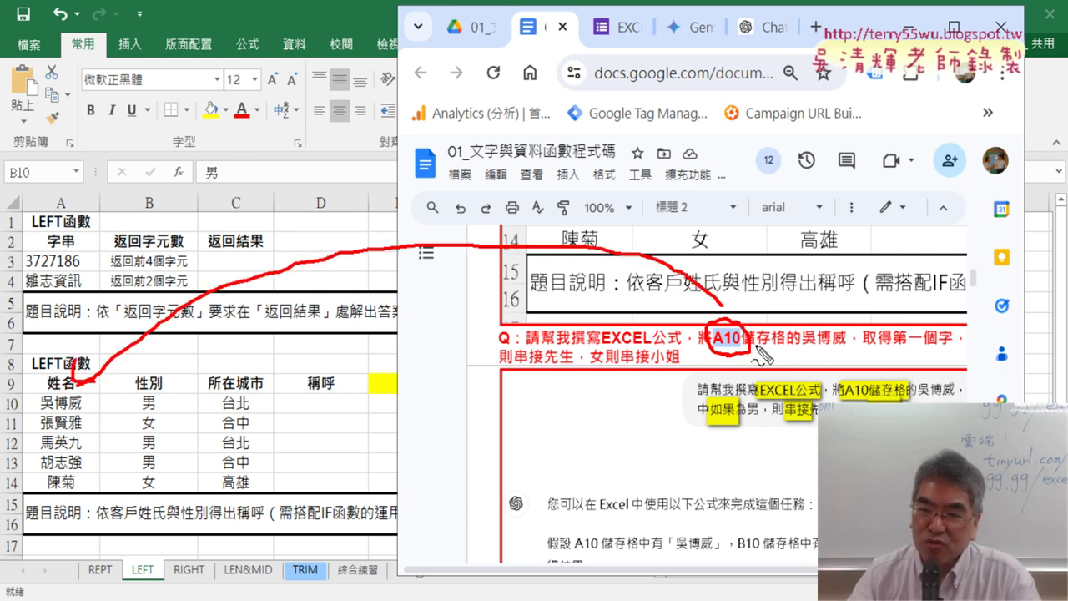
{"action": "left_click_drag", "start_coordinate": [746, 345], "coordinate": [781, 356]}
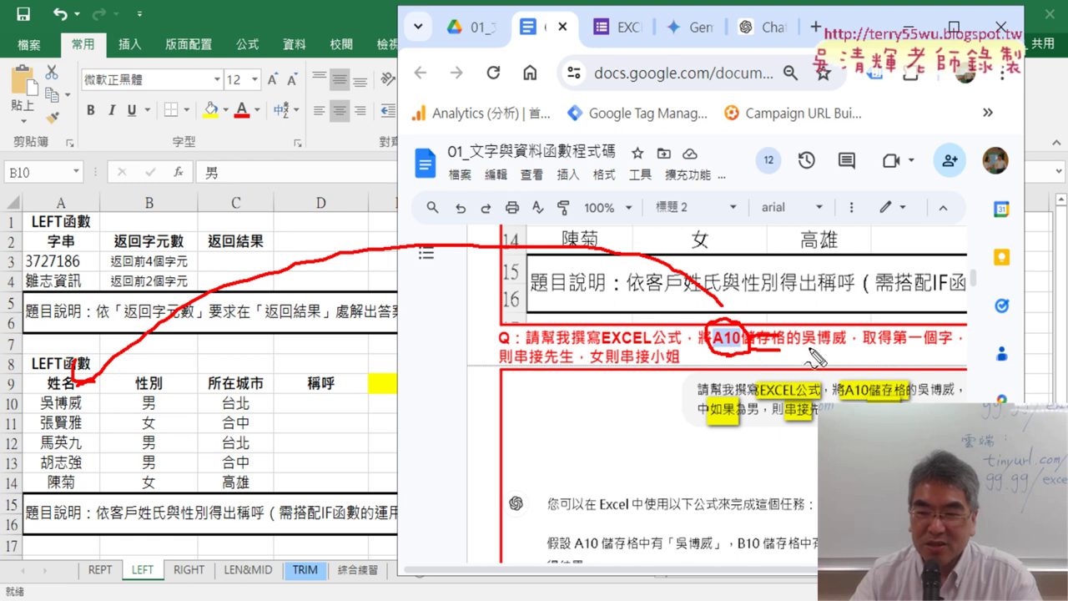
{"action": "left_click_drag", "start_coordinate": [803, 349], "coordinate": [848, 349]}
{"action": "left_click_drag", "start_coordinate": [40, 412], "coordinate": [82, 408]}
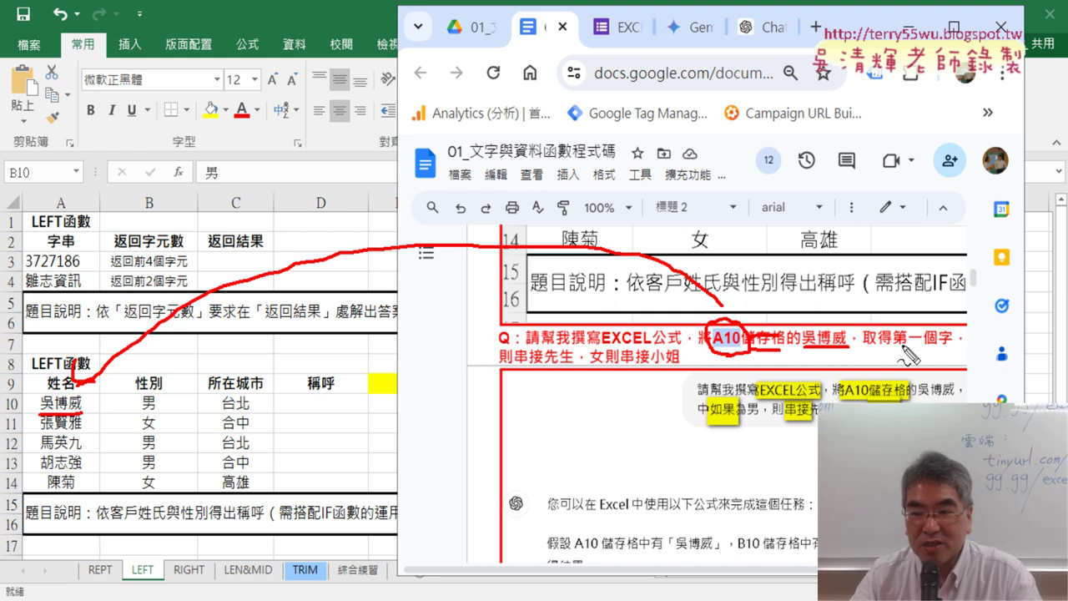
{"action": "left_click_drag", "start_coordinate": [901, 343], "coordinate": [928, 343]}
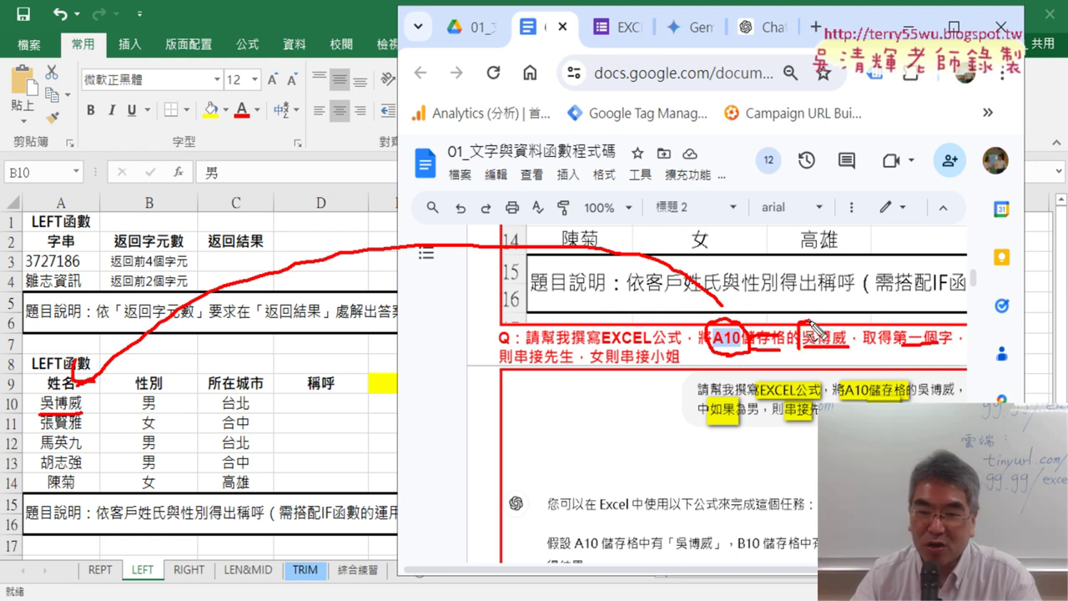
{"action": "key", "text": "Escape"}
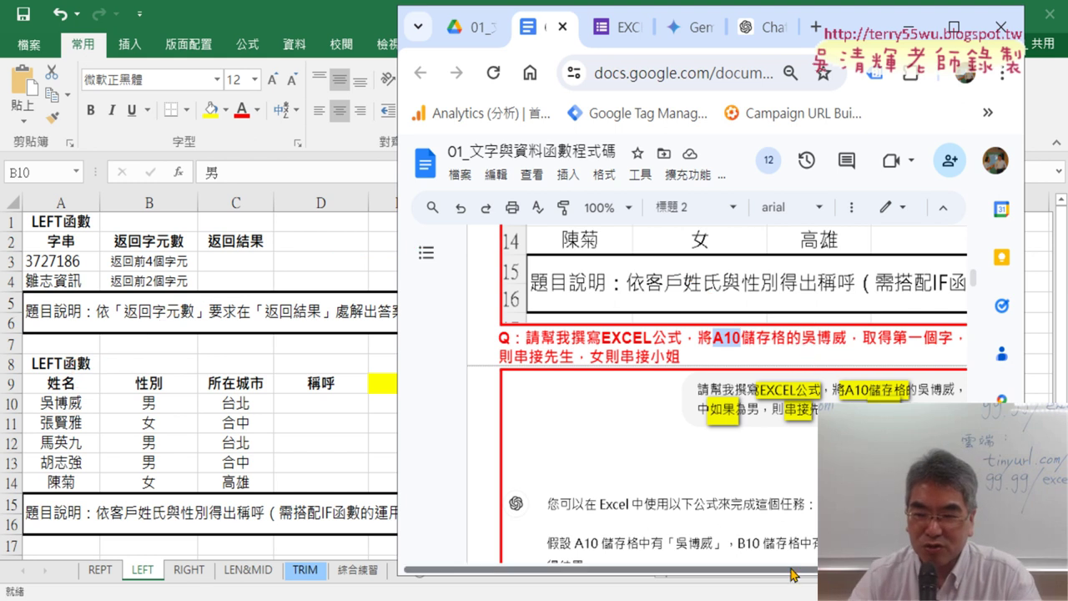
{"action": "left_click_drag", "start_coordinate": [791, 571], "coordinate": [918, 570]}
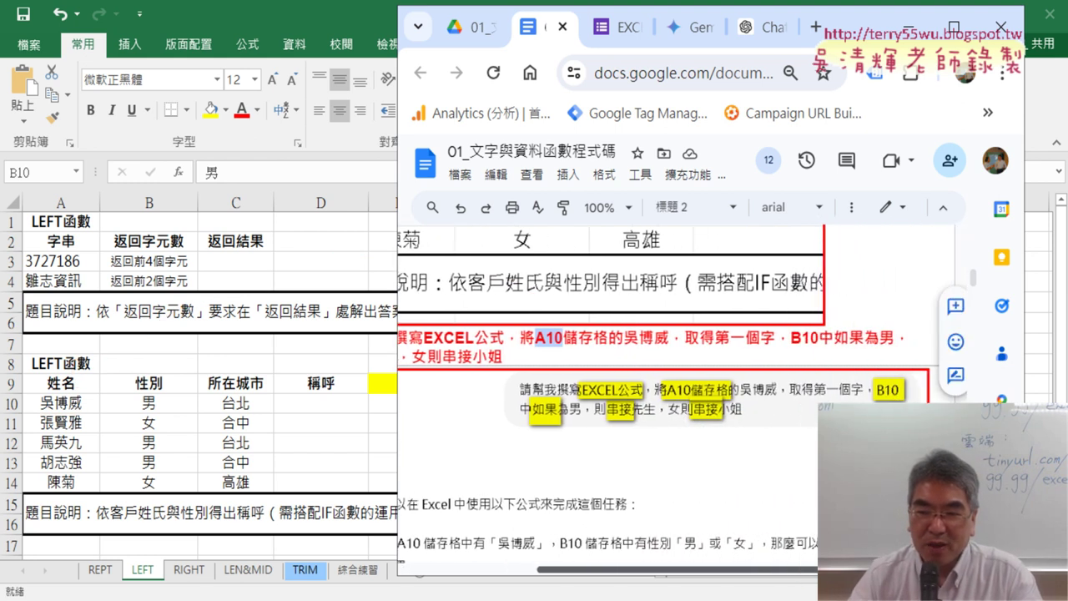
{"action": "left_click_drag", "start_coordinate": [789, 338], "coordinate": [816, 338]}
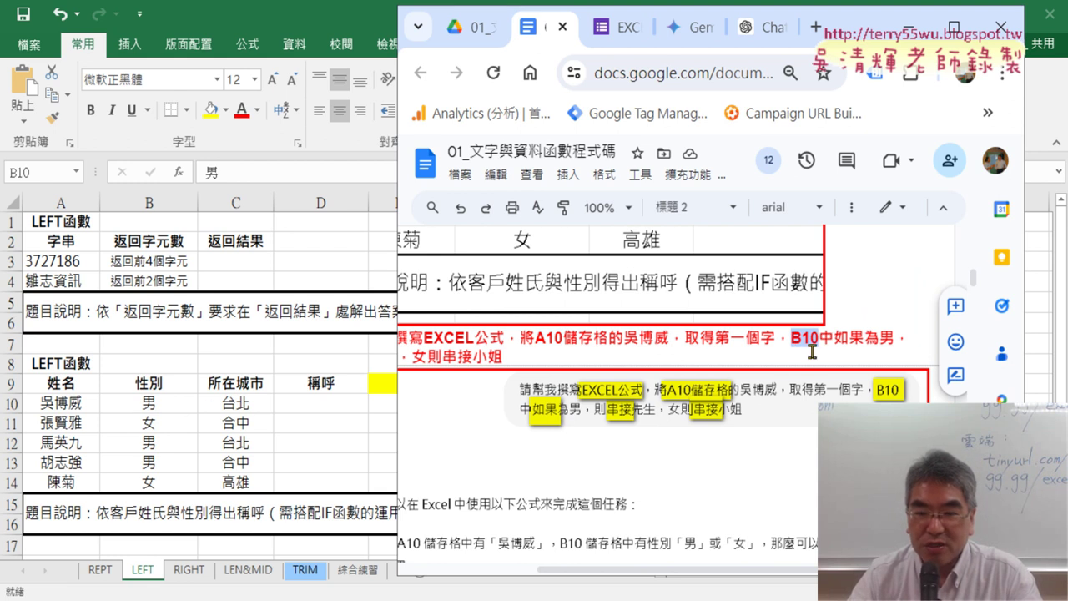
{"action": "left_click_drag", "start_coordinate": [878, 338], "coordinate": [894, 338]}
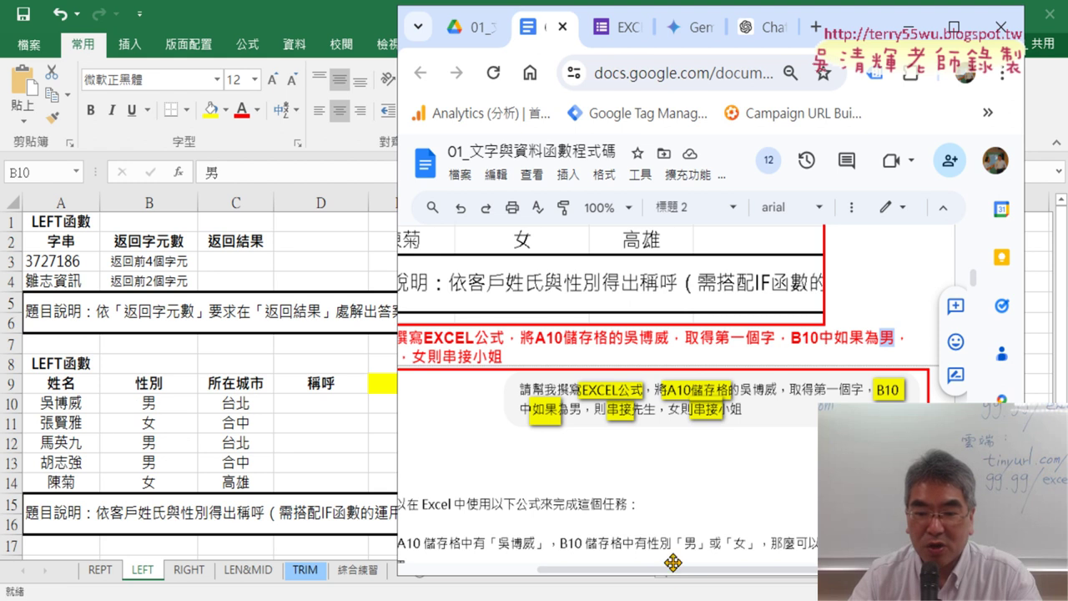
{"action": "left_click_drag", "start_coordinate": [684, 574], "coordinate": [547, 574]}
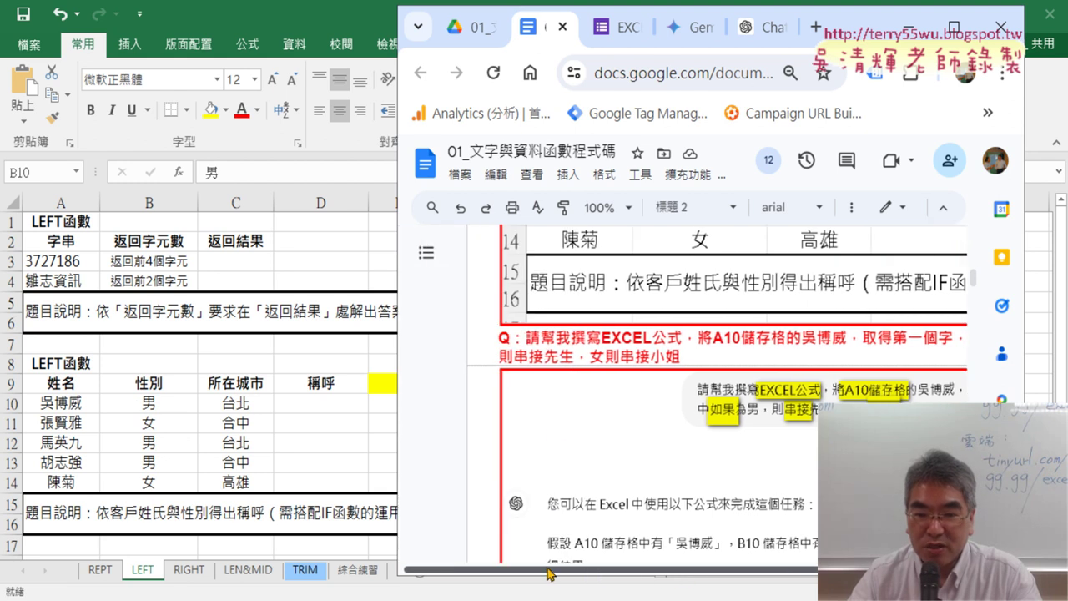
{"action": "left_click_drag", "start_coordinate": [543, 356], "coordinate": [523, 354]}
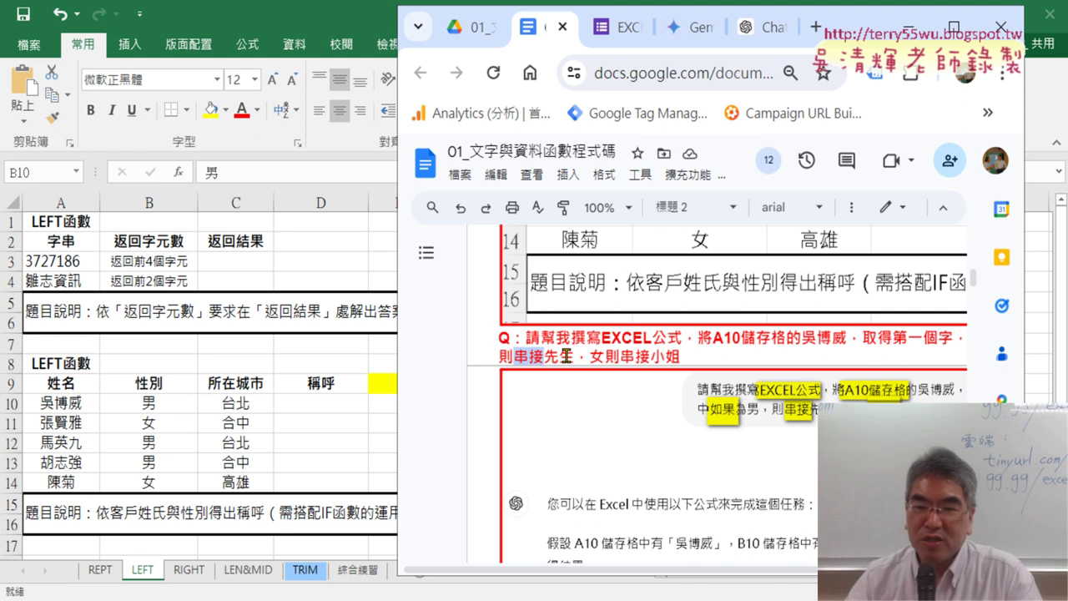
Step: Add quotation marks around 小姐 in the red question, then select the whole question text
{"action": "left_click", "coordinate": [544, 356]}
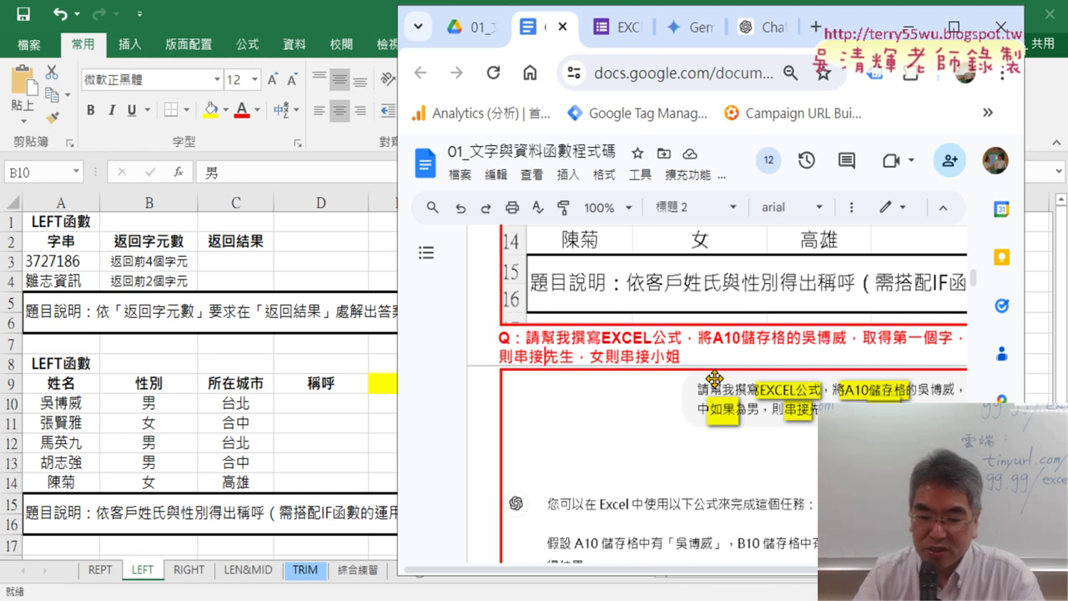
{"action": "type", "text": "\"先生"}
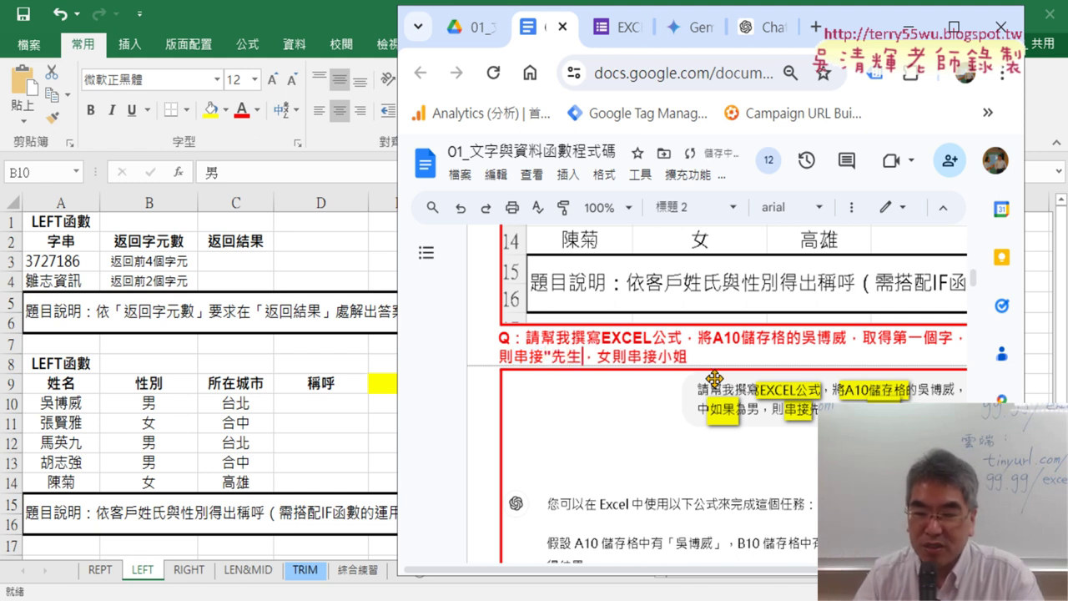
{"action": "type", "text": "\""}
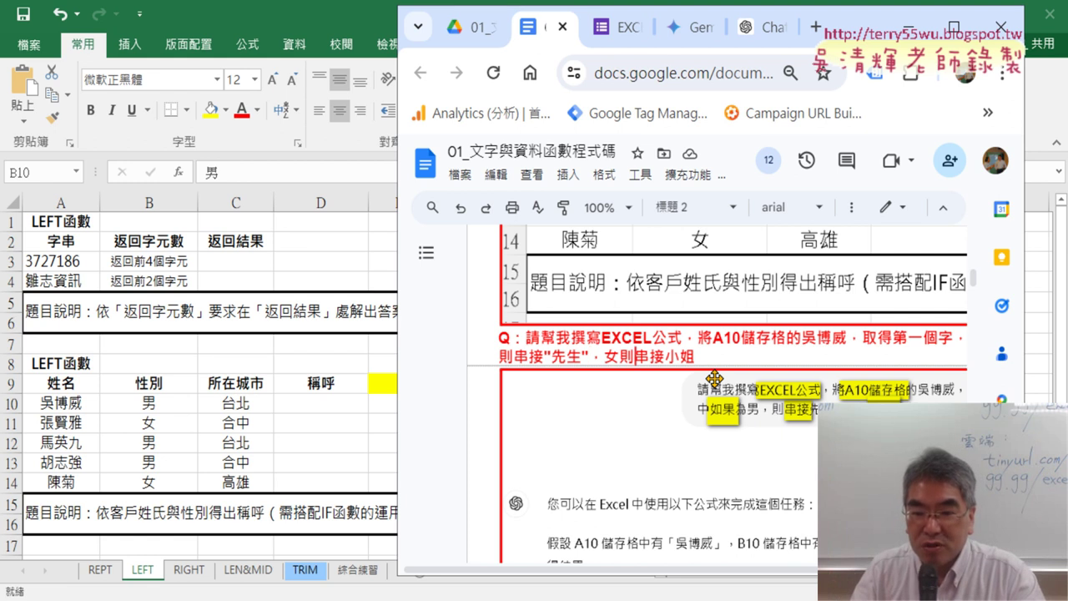
{"action": "key", "text": "Right"}
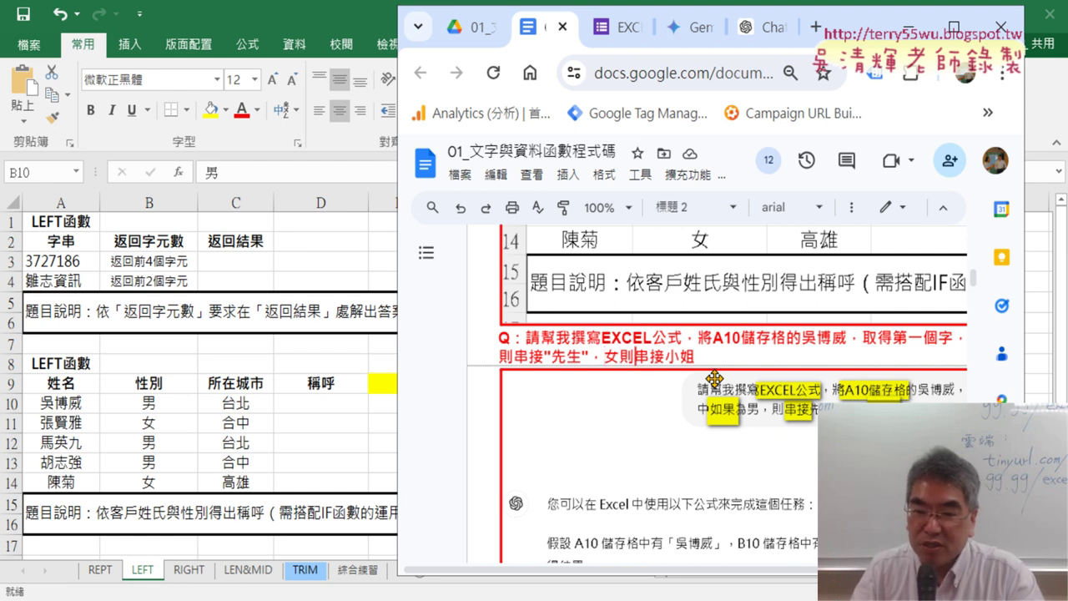
{"action": "type", "text": "\"先生"}
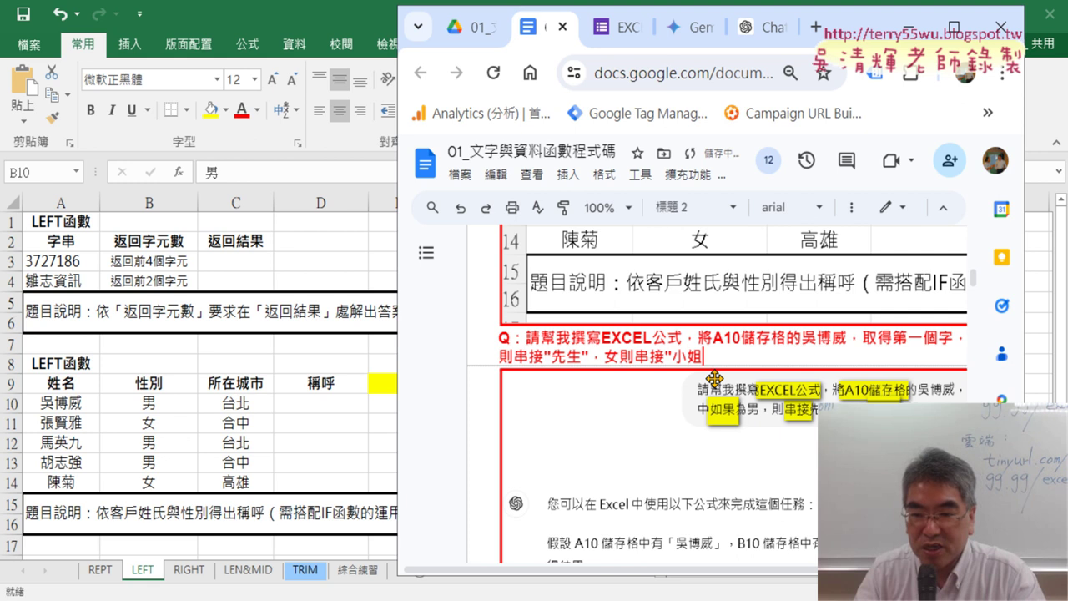
{"action": "type", "text": "\""}
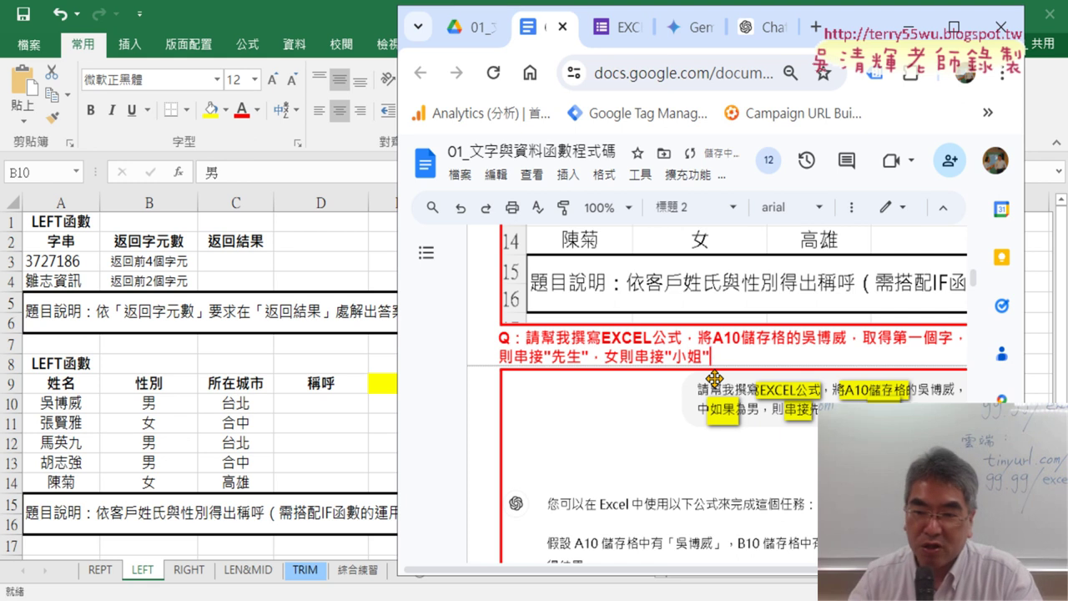
{"action": "mouse_move", "coordinate": [722, 358]}
{"action": "left_mouse_down"}
{"action": "mouse_move", "coordinate": [551, 356]}
{"action": "mouse_move", "coordinate": [533, 337]}
{"action": "left_mouse_up"}
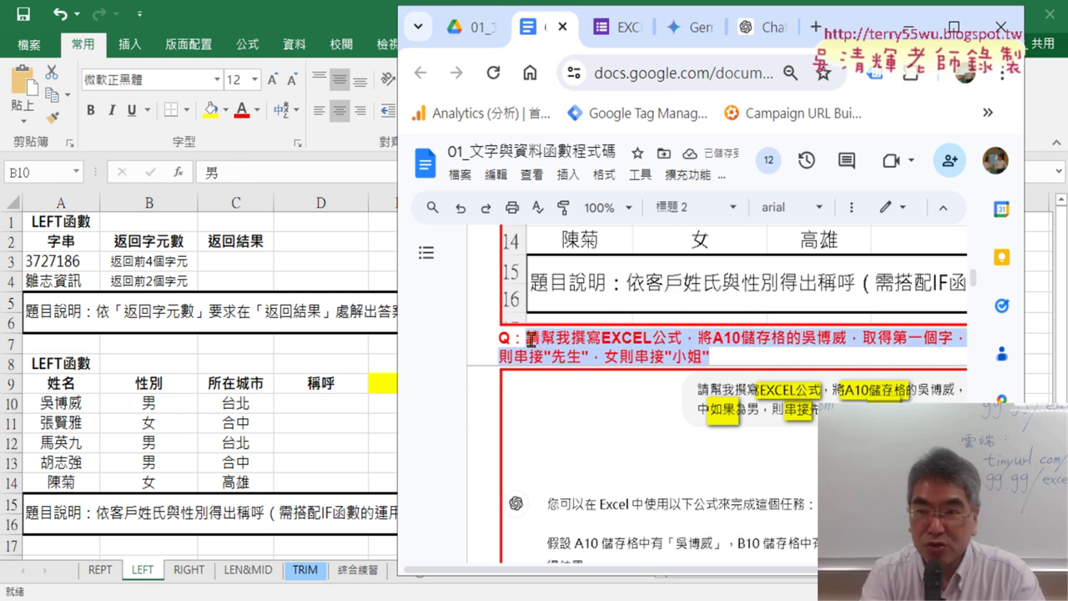
Step: Paste the copied formula question into ChatGPT, remove the extra blank line, and send it
{"action": "left_click", "coordinate": [759, 27]}
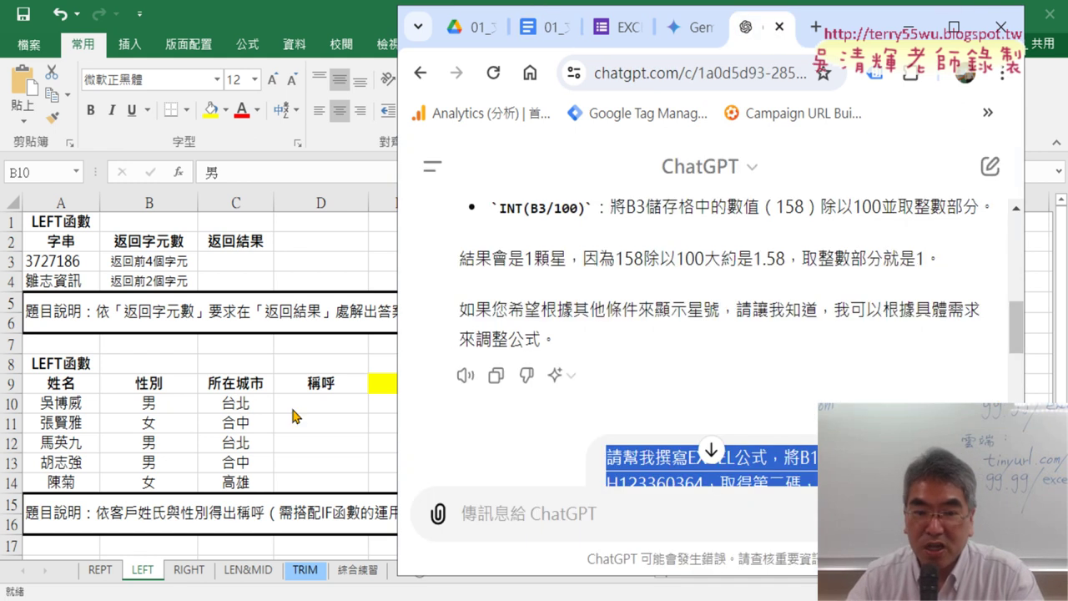
{"action": "scroll", "coordinate": [724, 341], "scroll_direction": "down", "scroll_amount": 3}
{"action": "scroll", "coordinate": [725, 340], "scroll_direction": "down", "scroll_amount": 5}
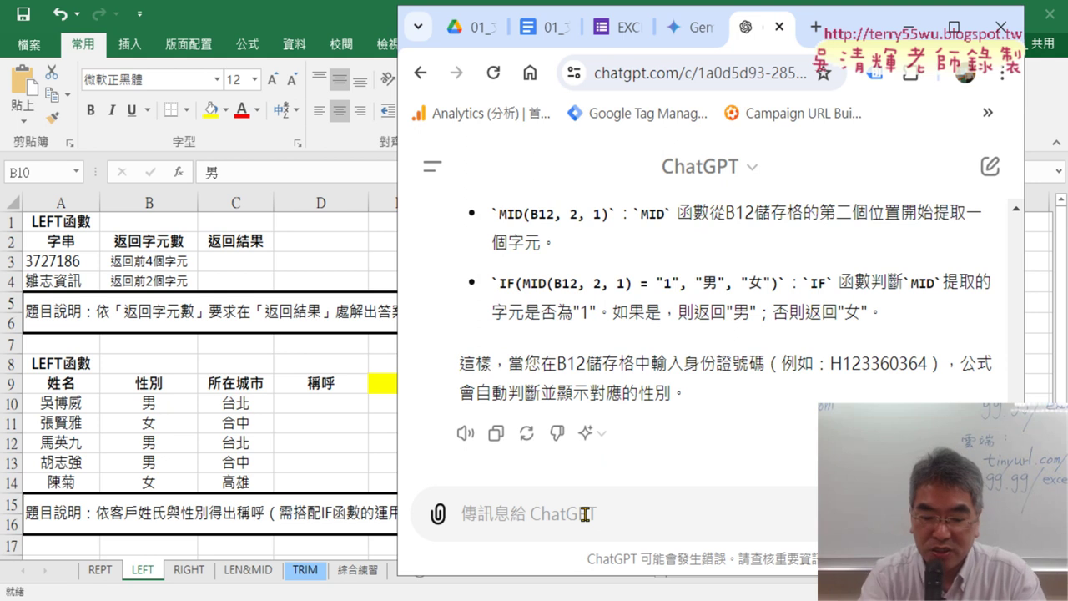
{"action": "key", "text": "ctrl+v"}
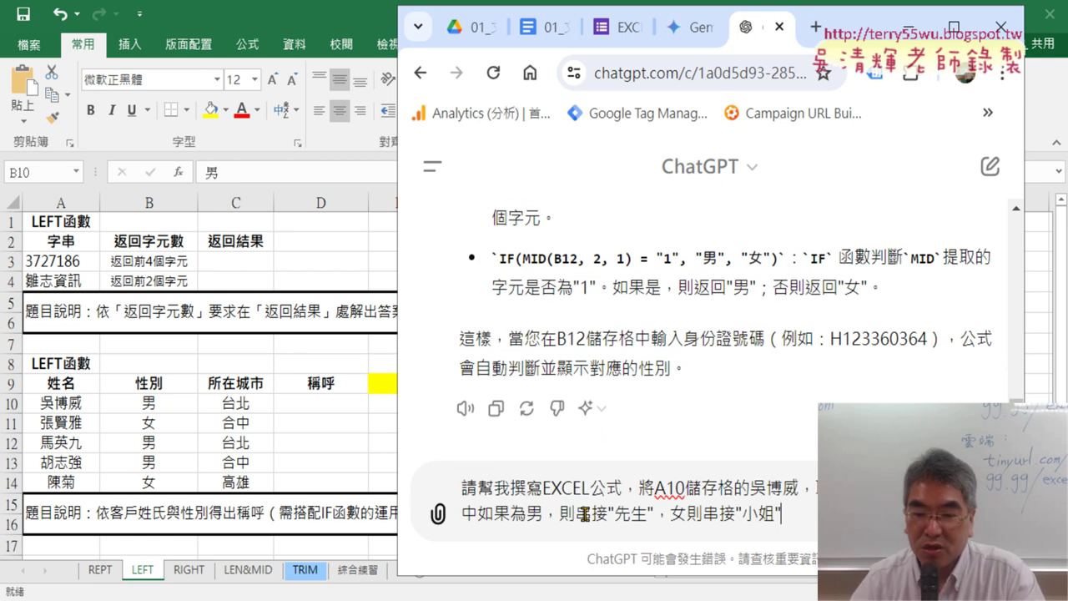
{"action": "key", "text": "shift+Return"}
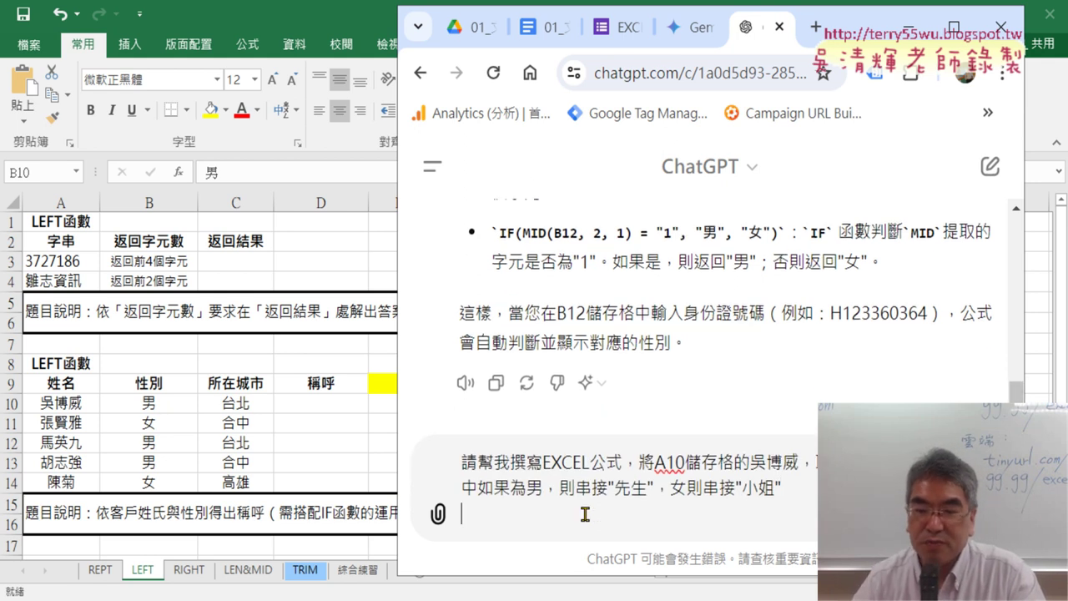
{"action": "key", "text": "BackSpace"}
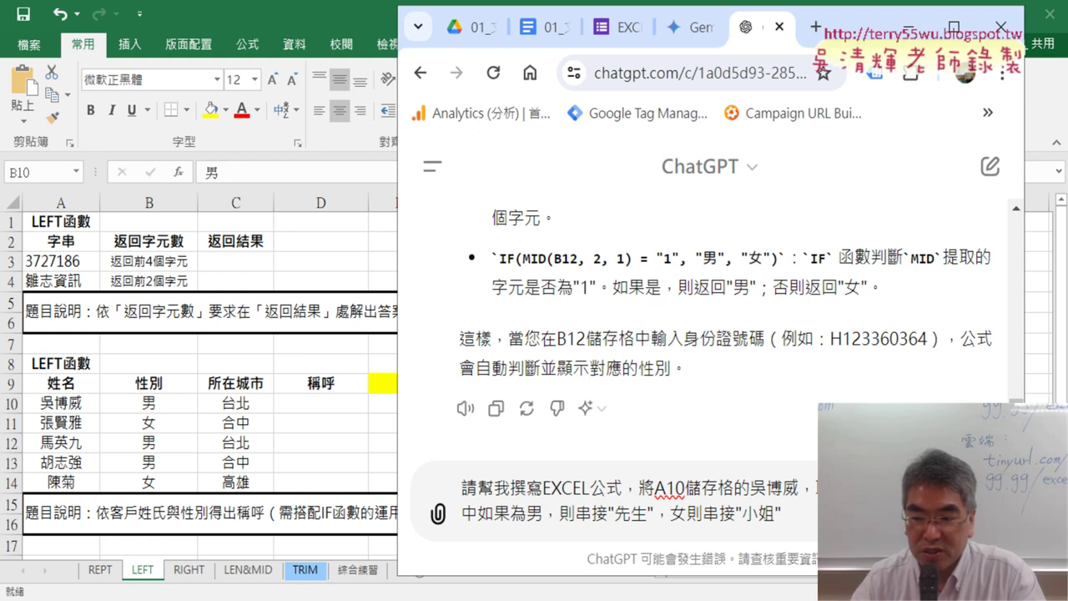
{"action": "key", "text": "Return"}
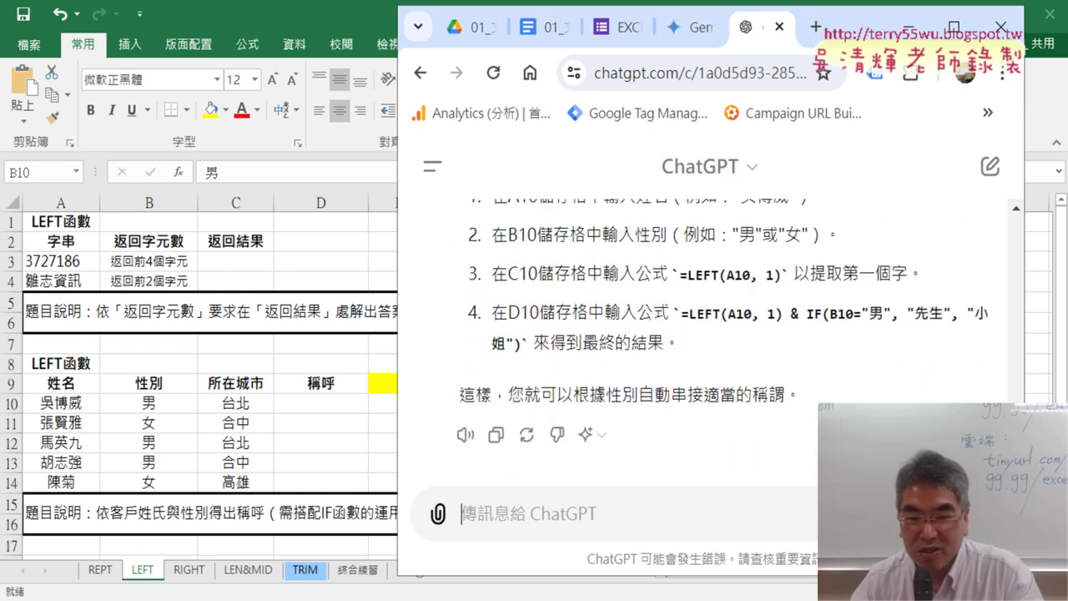
Step: Copy ChatGPT's =LEFT(A10, 1) & IF(B10="男", "先生", "小姐") formula, then select D10 in Excel
{"action": "scroll", "coordinate": [849, 342], "scroll_direction": "up", "scroll_amount": 1}
{"action": "scroll", "coordinate": [849, 343], "scroll_direction": "up", "scroll_amount": 3}
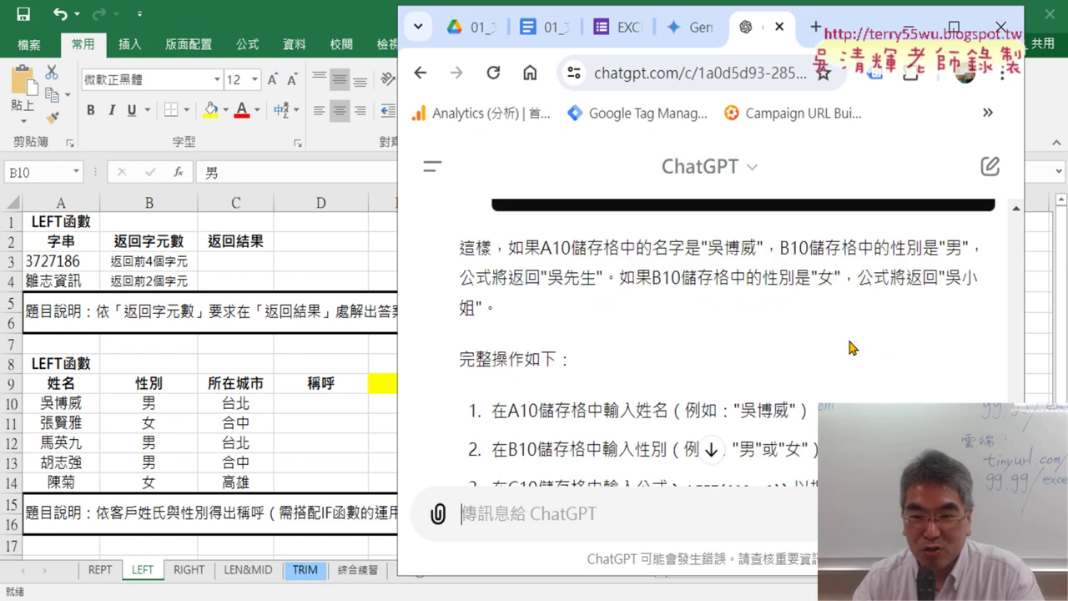
{"action": "scroll", "coordinate": [850, 344], "scroll_direction": "up", "scroll_amount": 2}
{"action": "scroll", "coordinate": [851, 347], "scroll_direction": "up", "scroll_amount": 3}
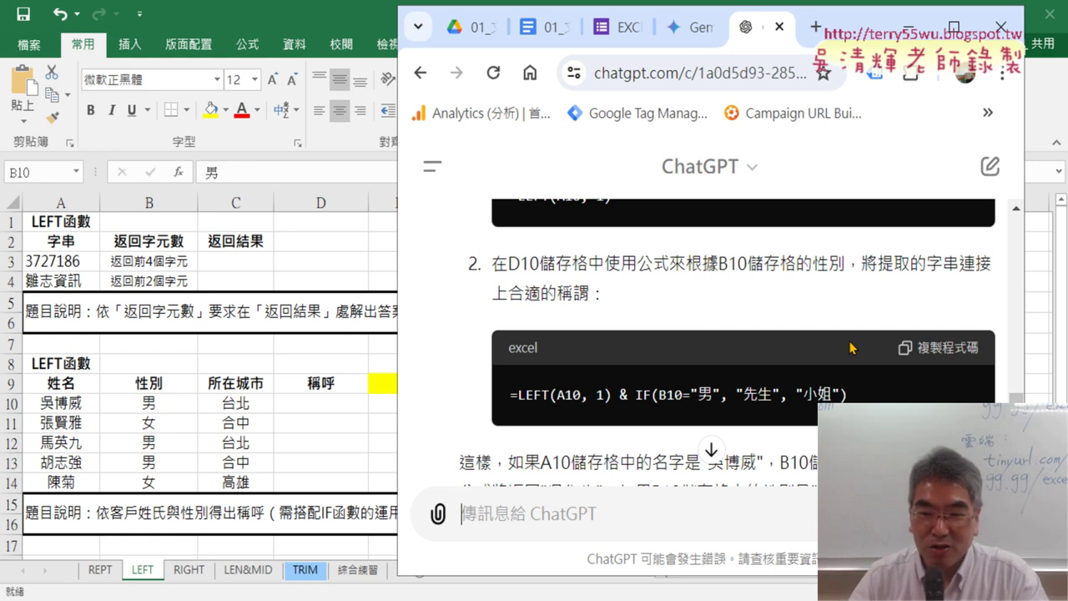
{"action": "left_click_drag", "start_coordinate": [844, 392], "coordinate": [505, 403]}
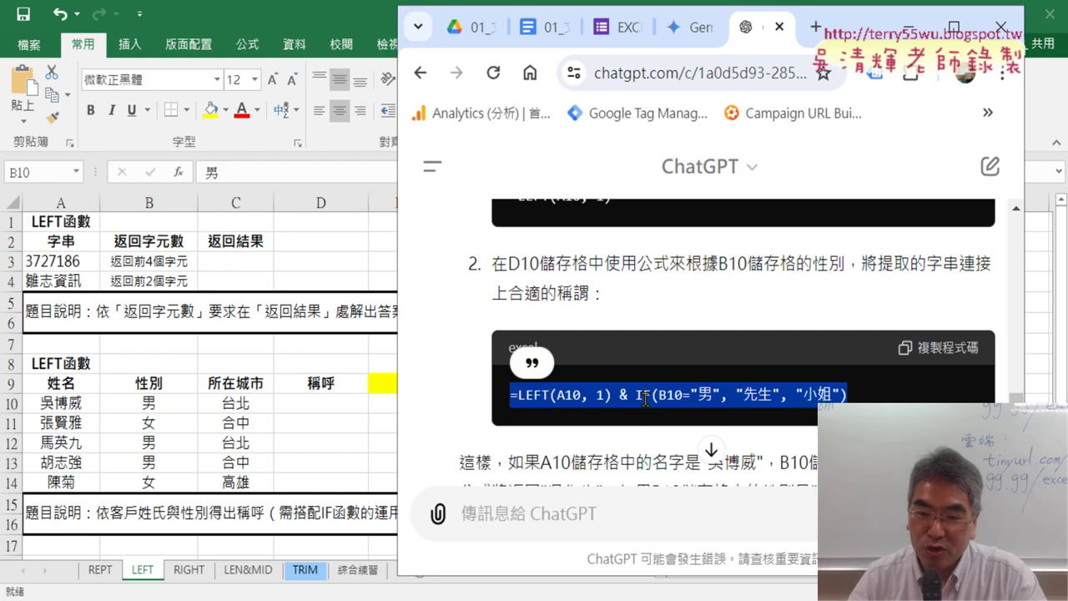
{"action": "right_click", "coordinate": [733, 399]}
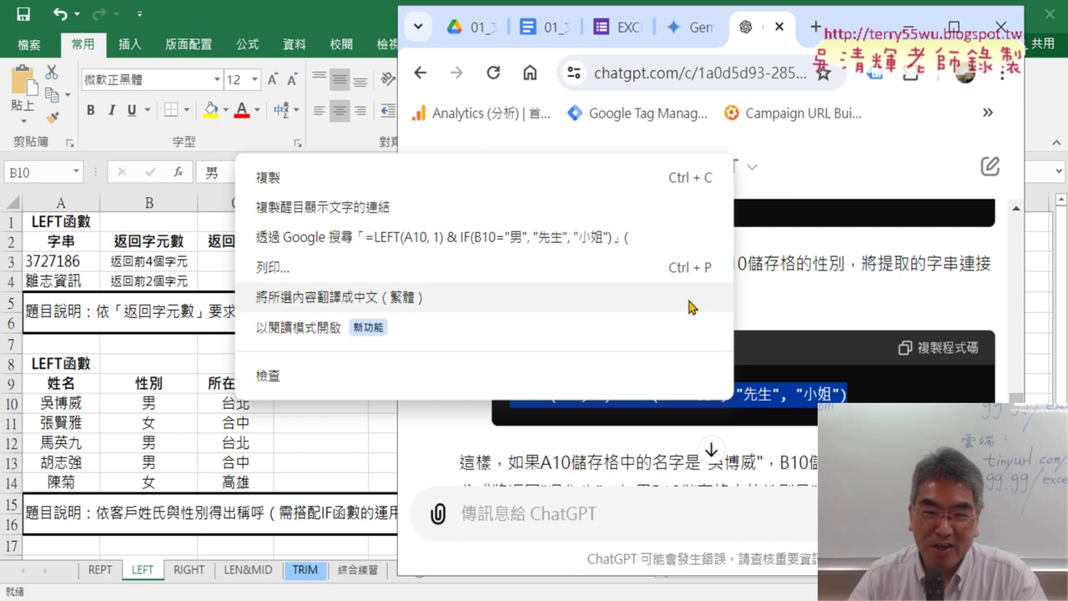
{"action": "left_click", "coordinate": [631, 178]}
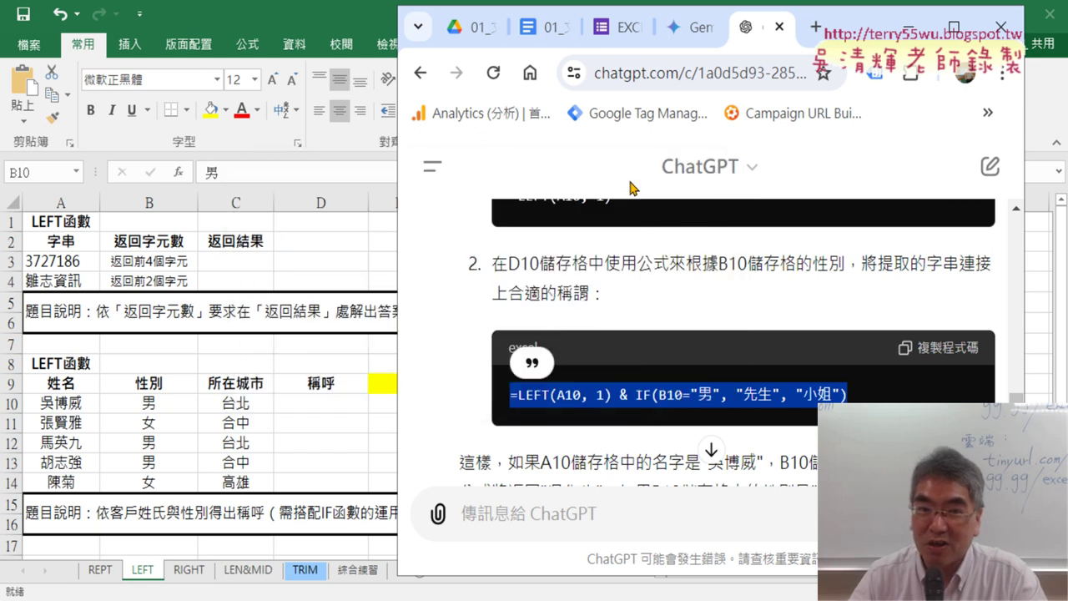
{"action": "left_click", "coordinate": [321, 403]}
{"action": "left_click", "coordinate": [342, 401]}
Step: Paste the formula into D10 and fill it down to D14, giving 吳先生 through 陳小姐
{"action": "left_click", "coordinate": [303, 172]}
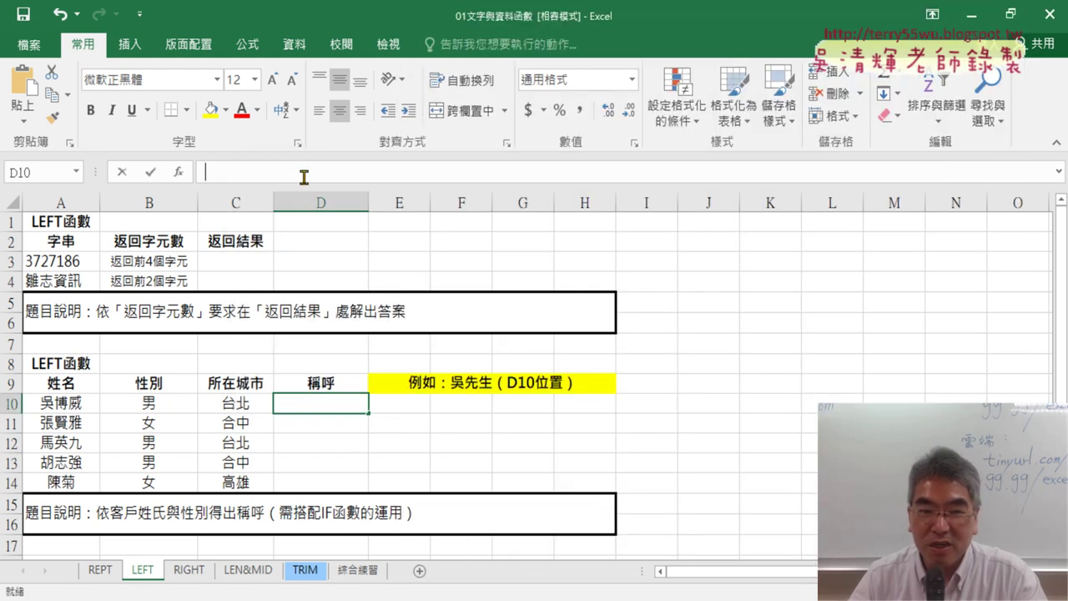
{"action": "right_click", "coordinate": [304, 172]}
{"action": "left_click", "coordinate": [327, 245]}
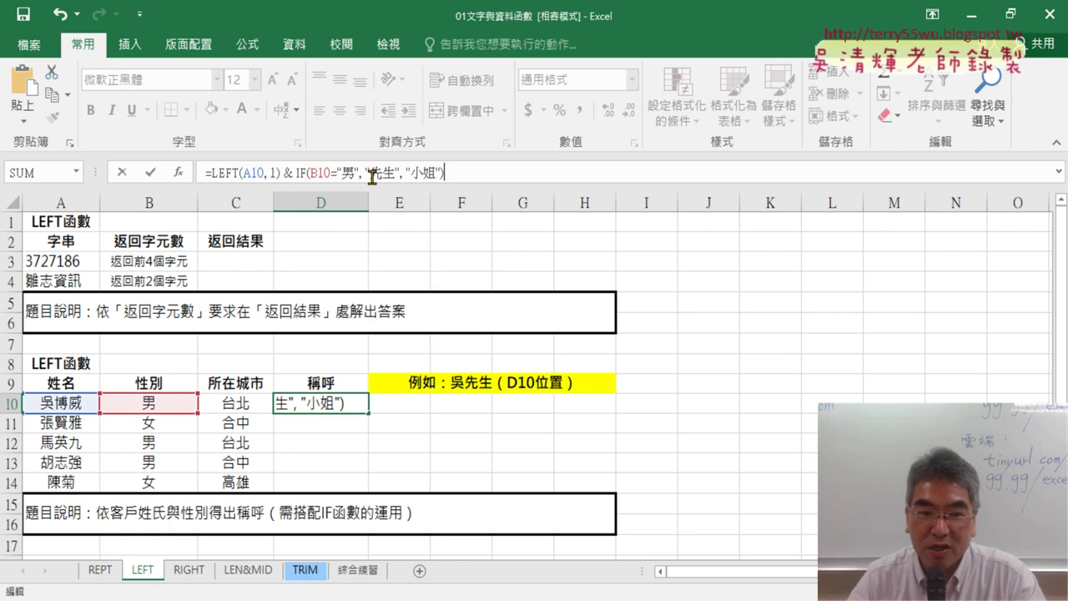
{"action": "left_click", "coordinate": [151, 173]}
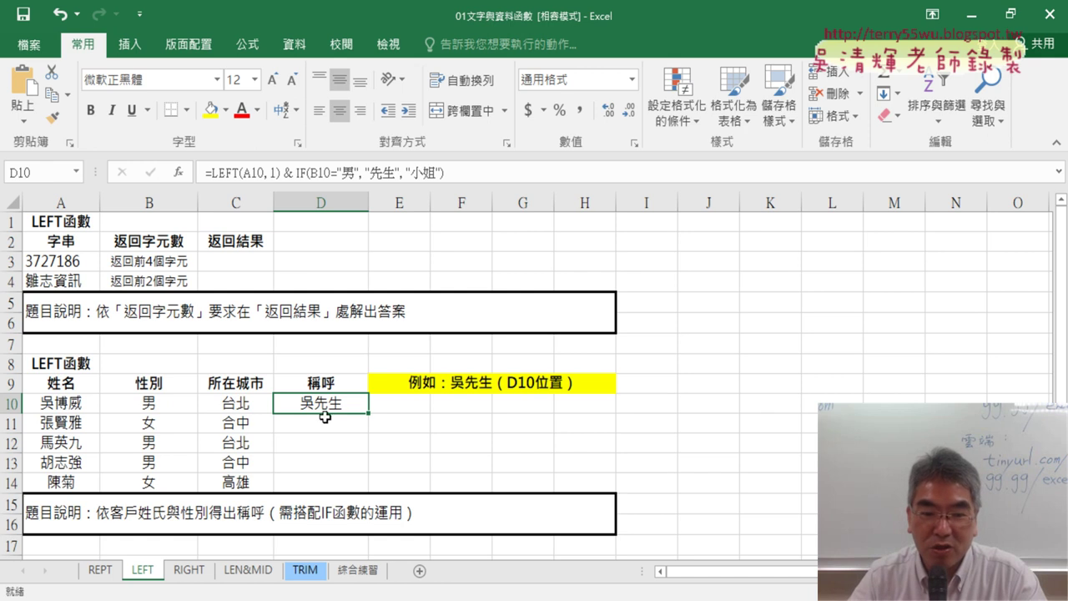
{"action": "left_click_drag", "start_coordinate": [368, 415], "coordinate": [368, 485]}
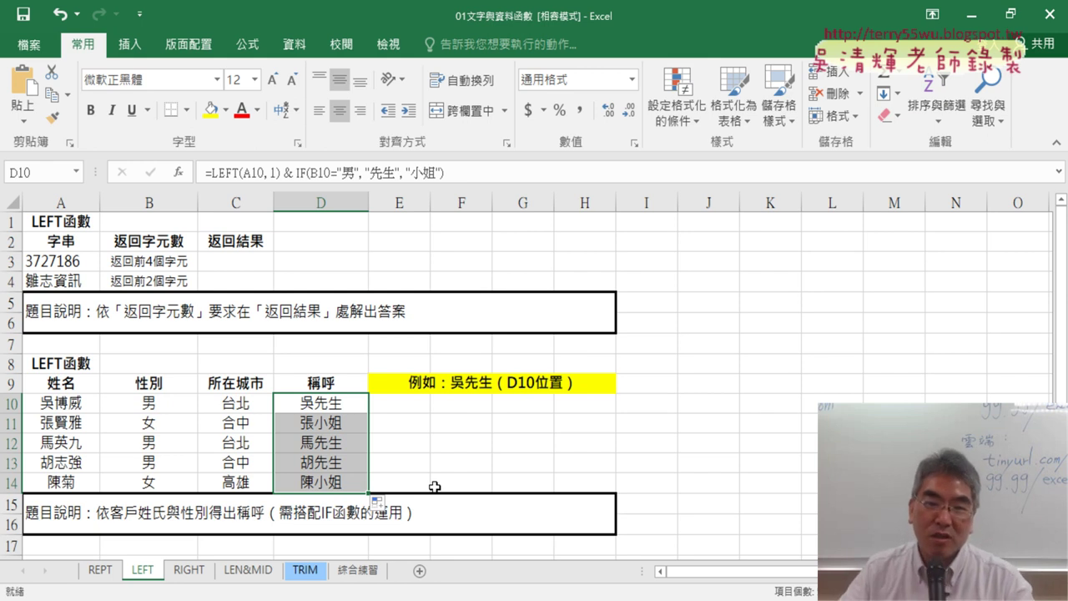
{"action": "left_click", "coordinate": [334, 403]}
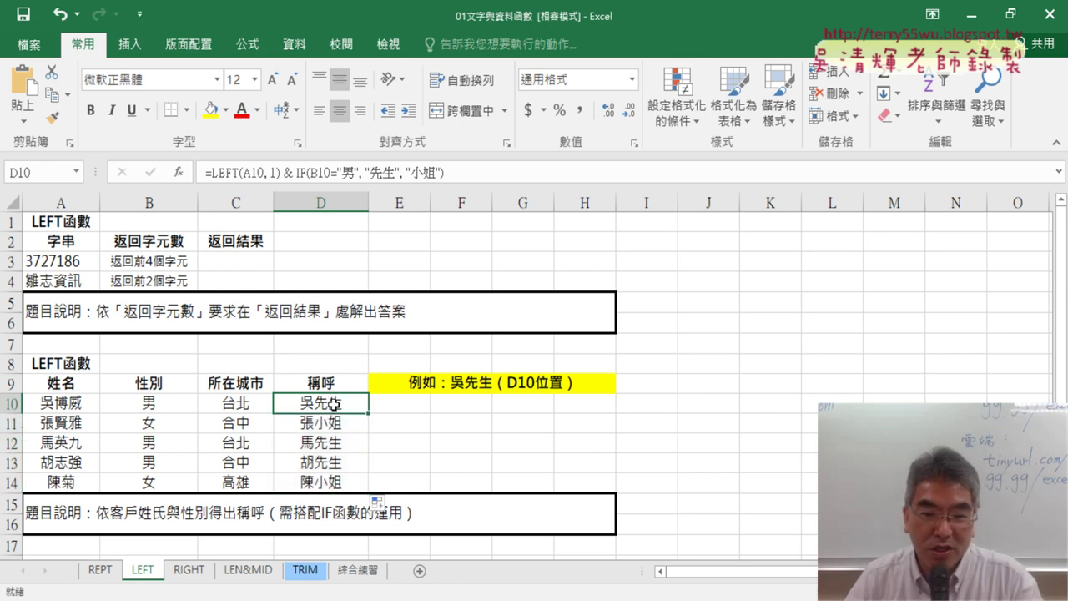